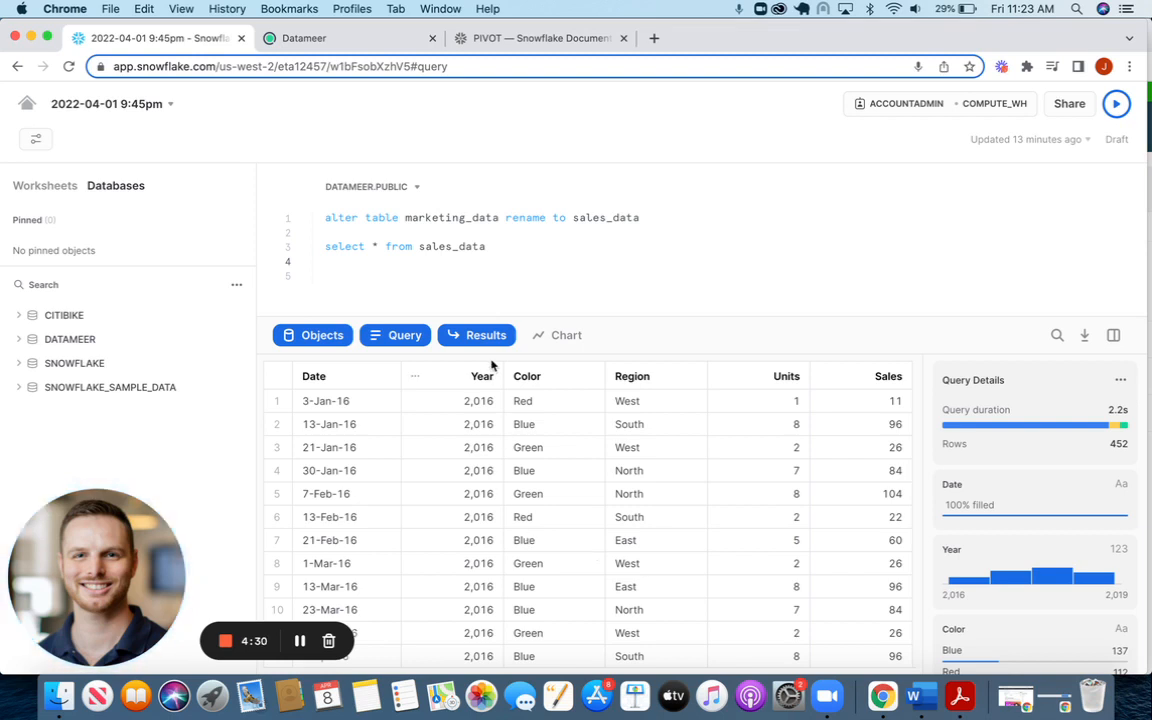
Download the results of the sales_data query as a CSV file
left_click(1084, 341)
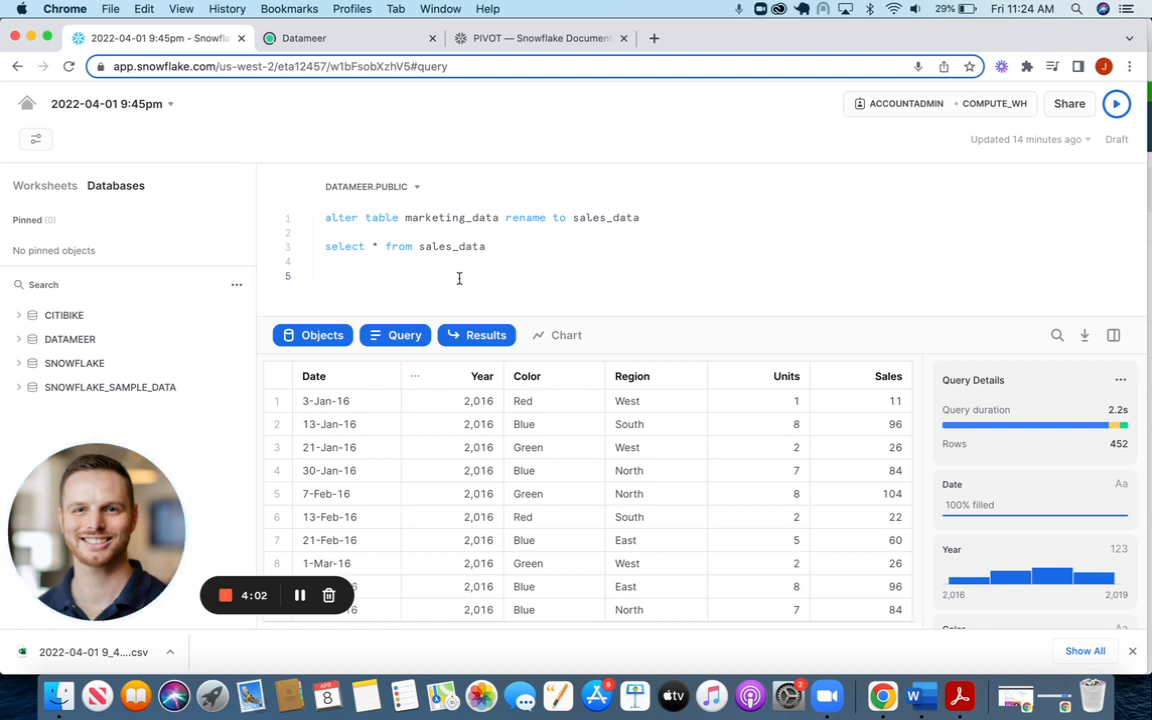
Switch to Datameer and create a new project named PIVOT TABLE
left_click(321, 42)
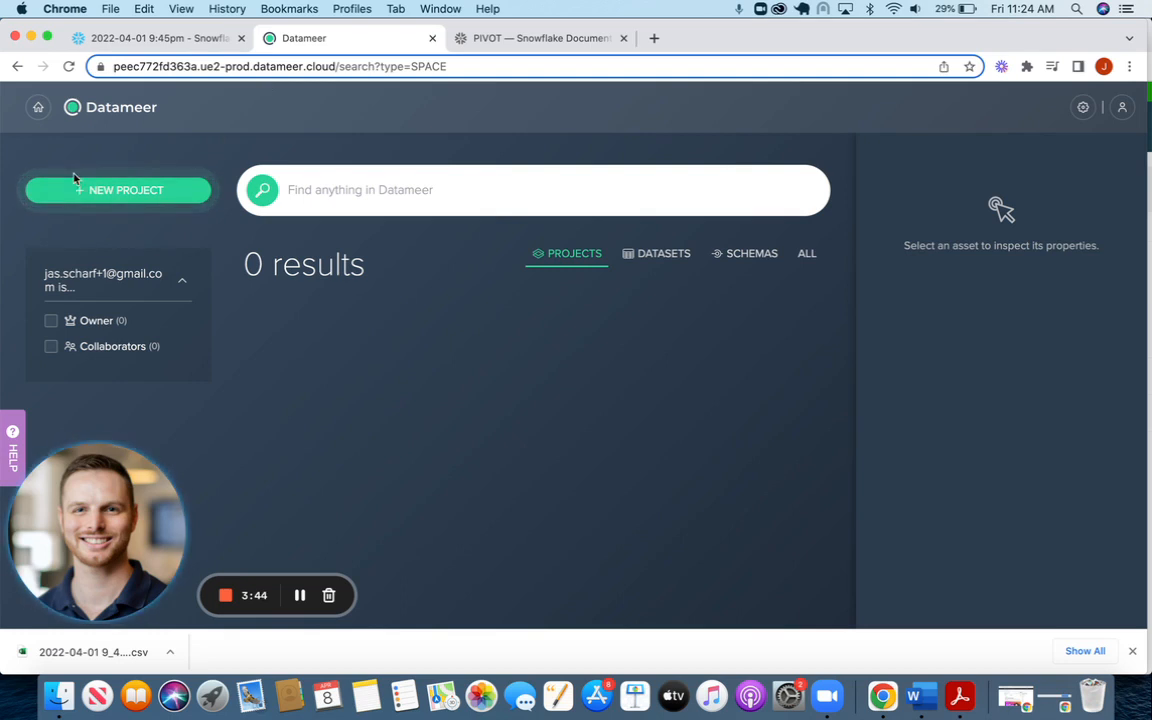
left_click(101, 185)
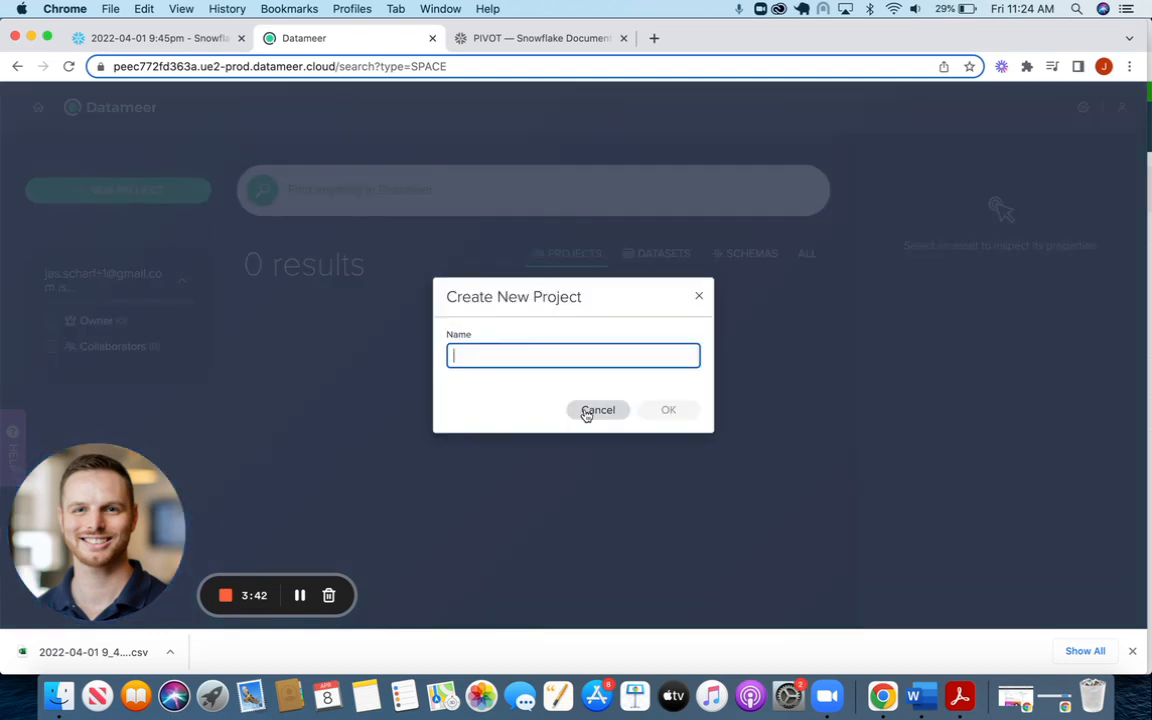
type("PIBO")
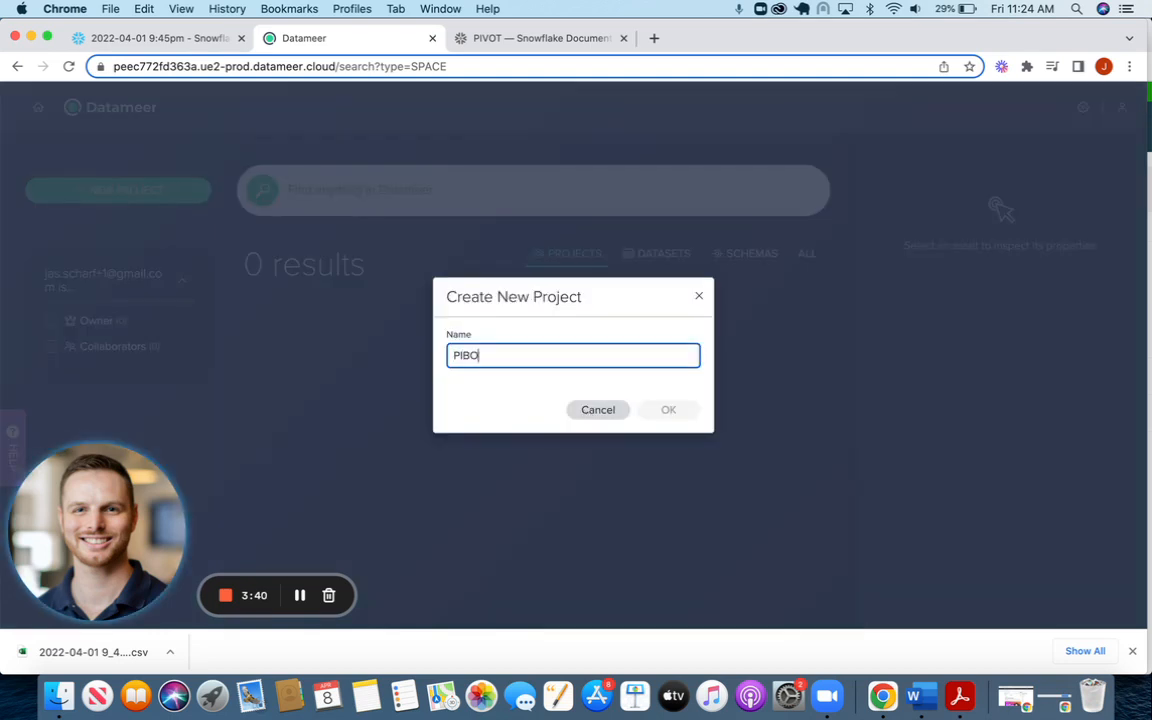
type("O TA")
key("BackSpace")
key("BackSpace")
key("BackSpace")
type("T TA")
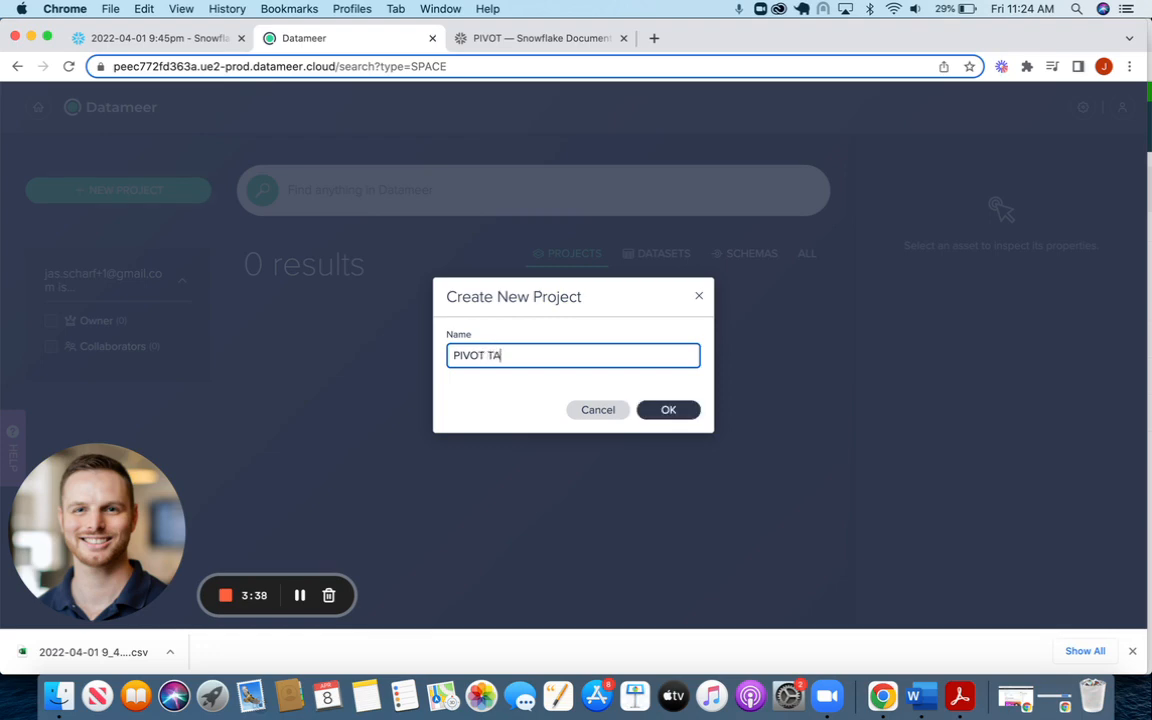
type("BLE")
left_click(669, 411)
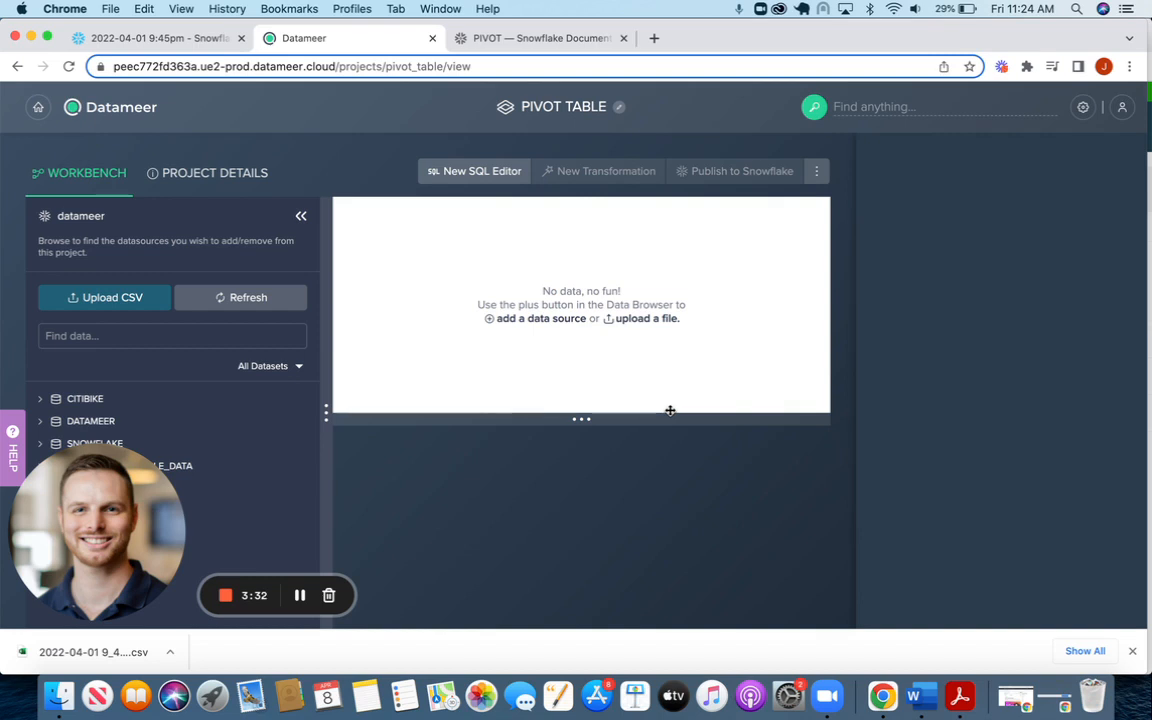
Try to add the MARKETING_DATA table from the DATAMEER database's PUBLIC schema to the project
left_click_drag(48, 546, 907, 545)
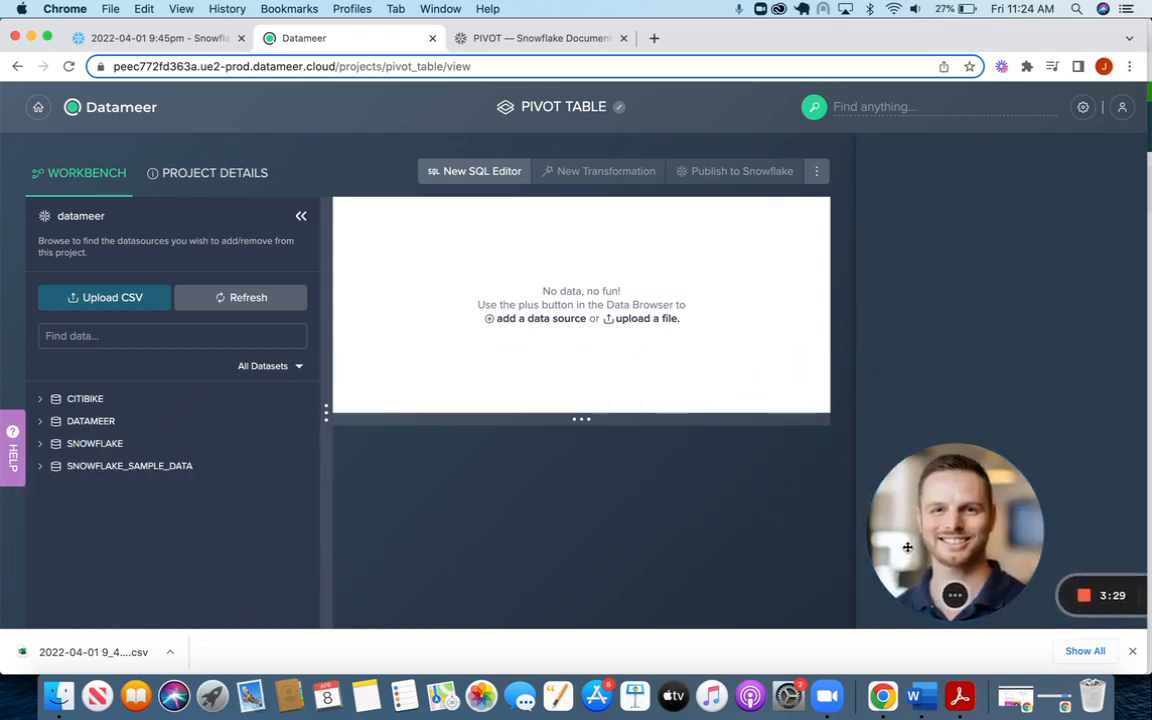
left_click(54, 424)
left_click(56, 443)
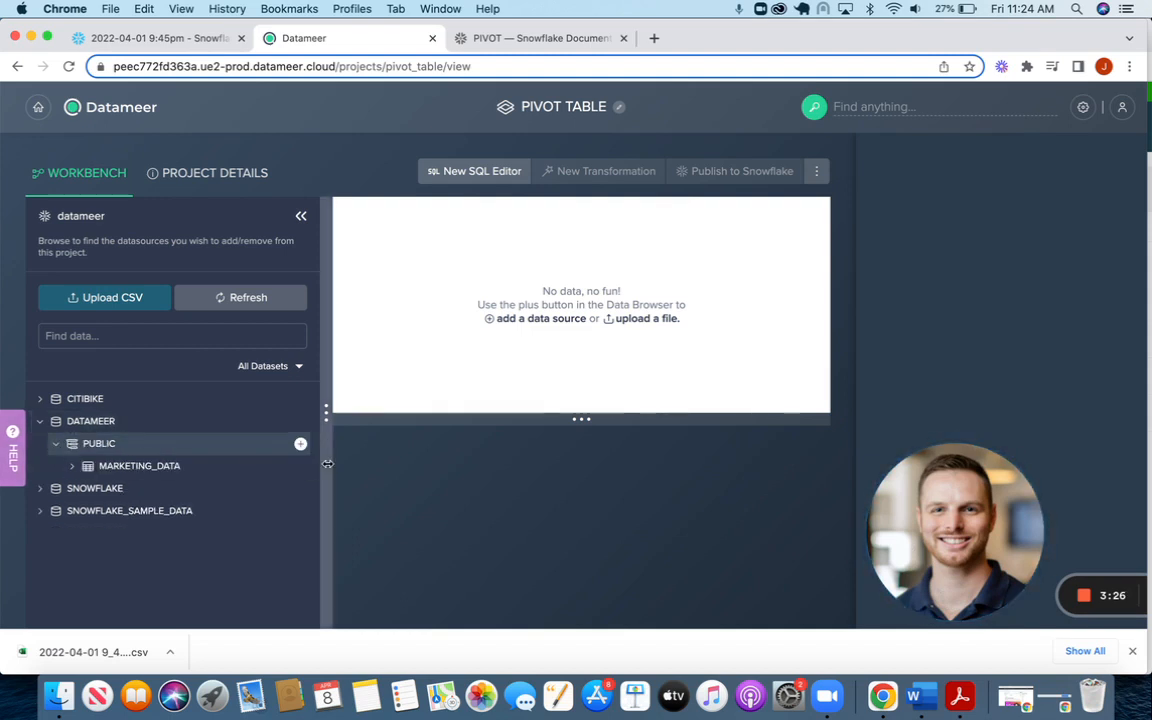
left_click(300, 466)
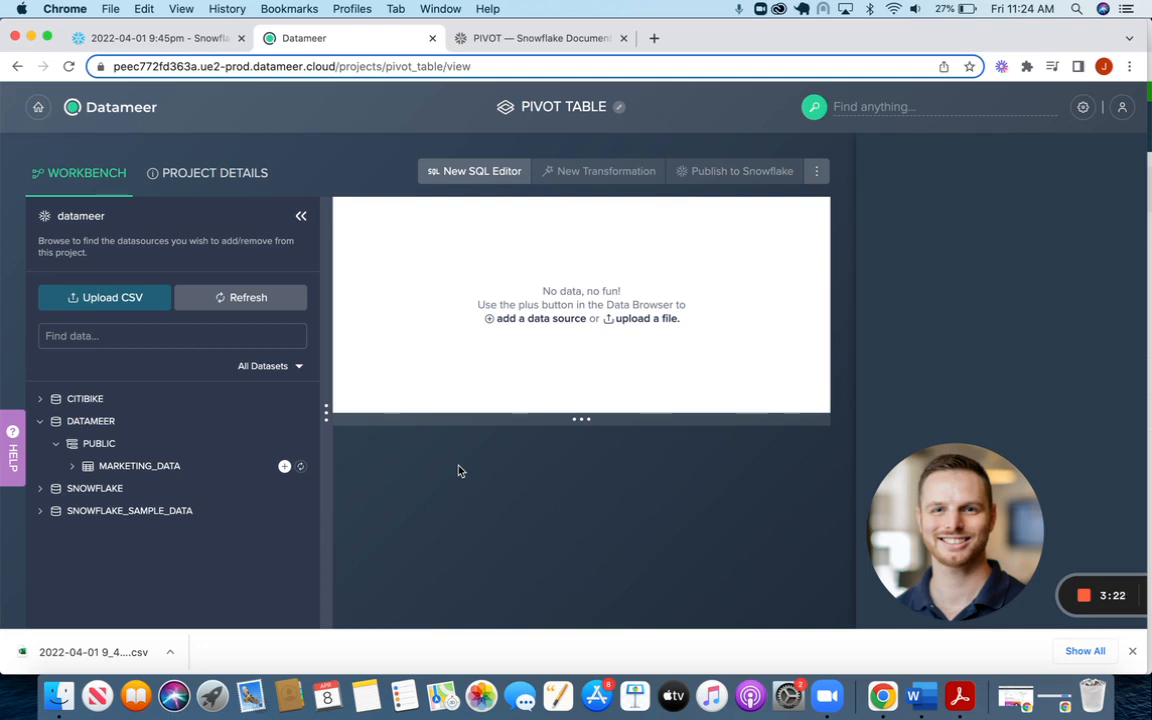
left_click(284, 466)
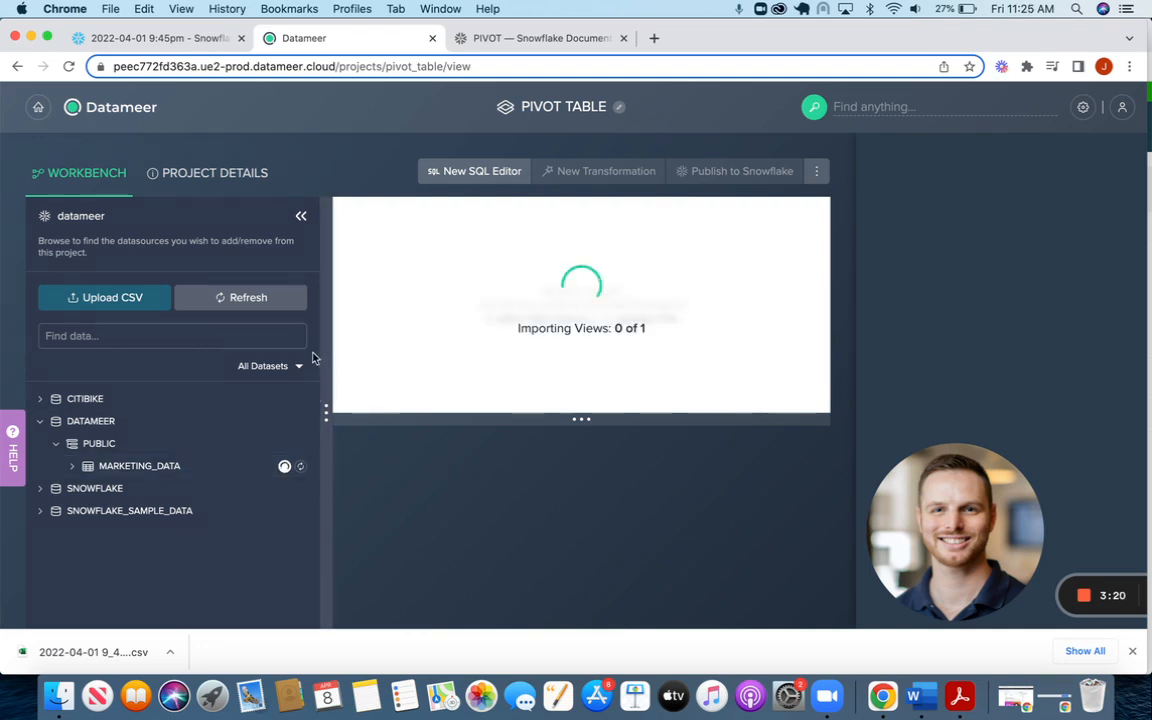
Refresh the list of data sources and add the SALES_DATA table from DATAMEER's PUBLIC schema to the project
left_click(283, 300)
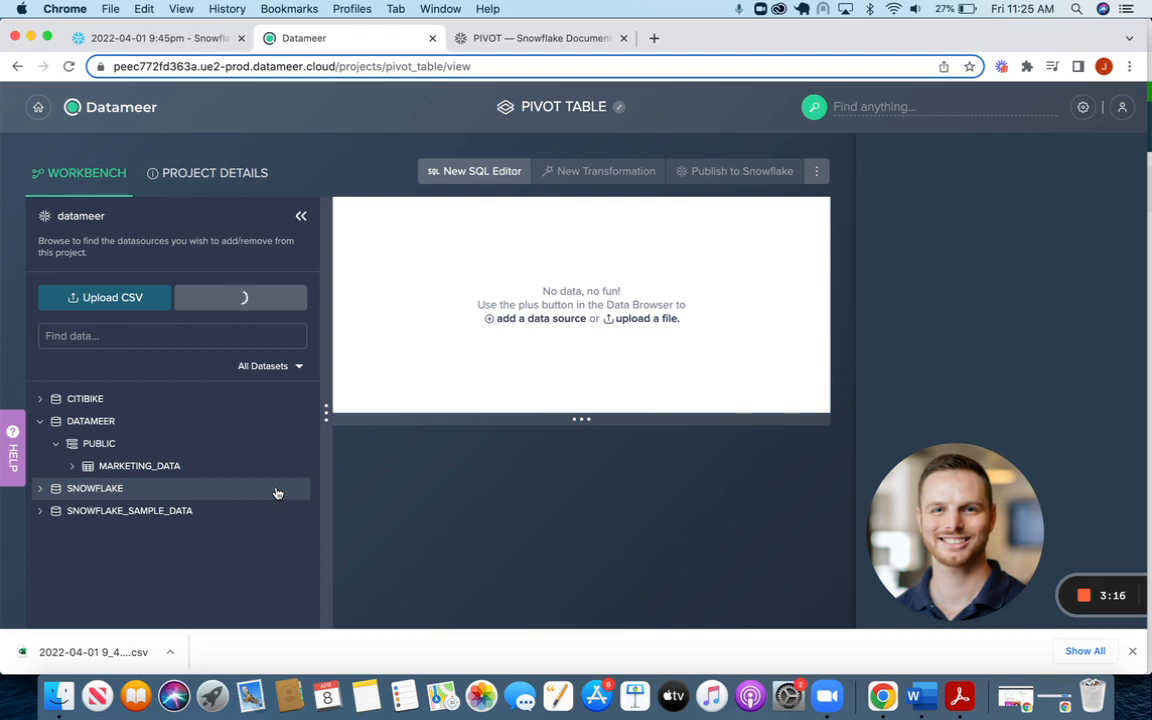
left_click(40, 421)
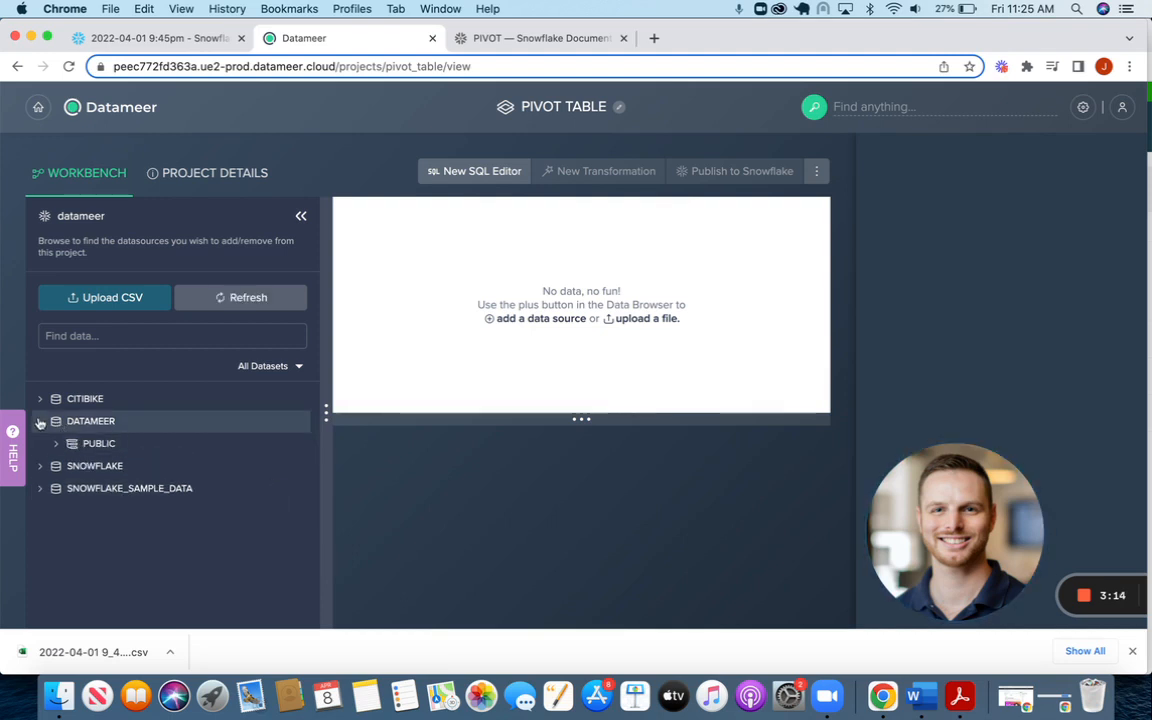
left_click(57, 444)
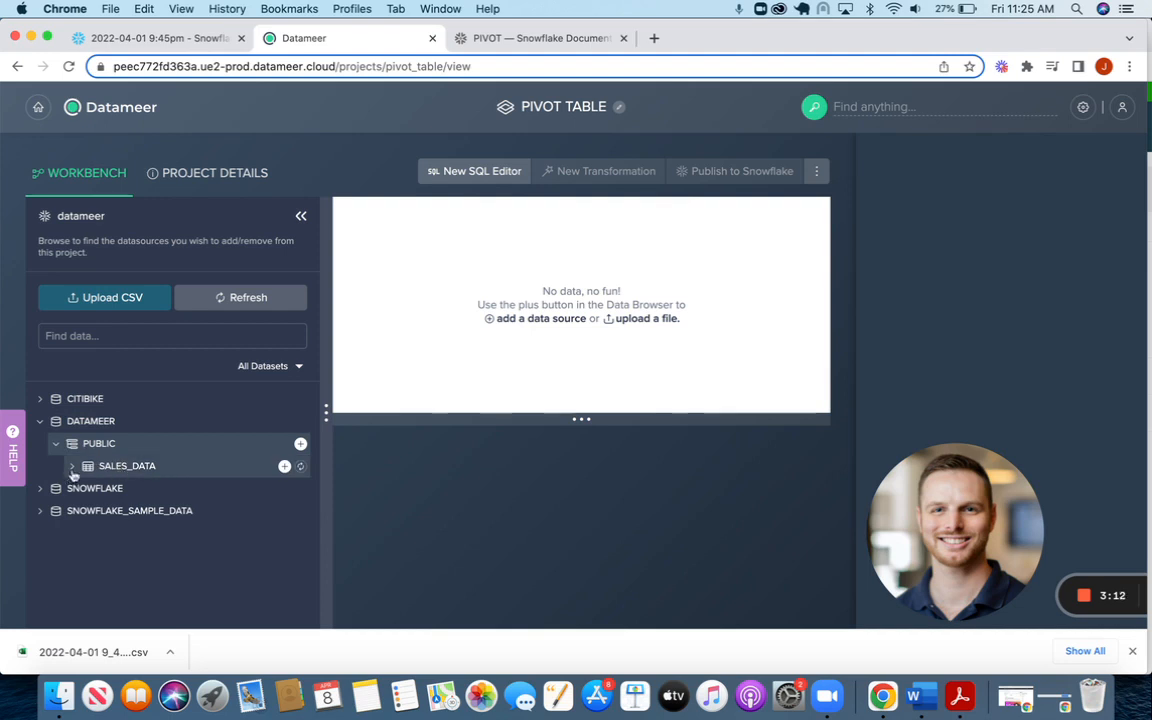
left_click(285, 466)
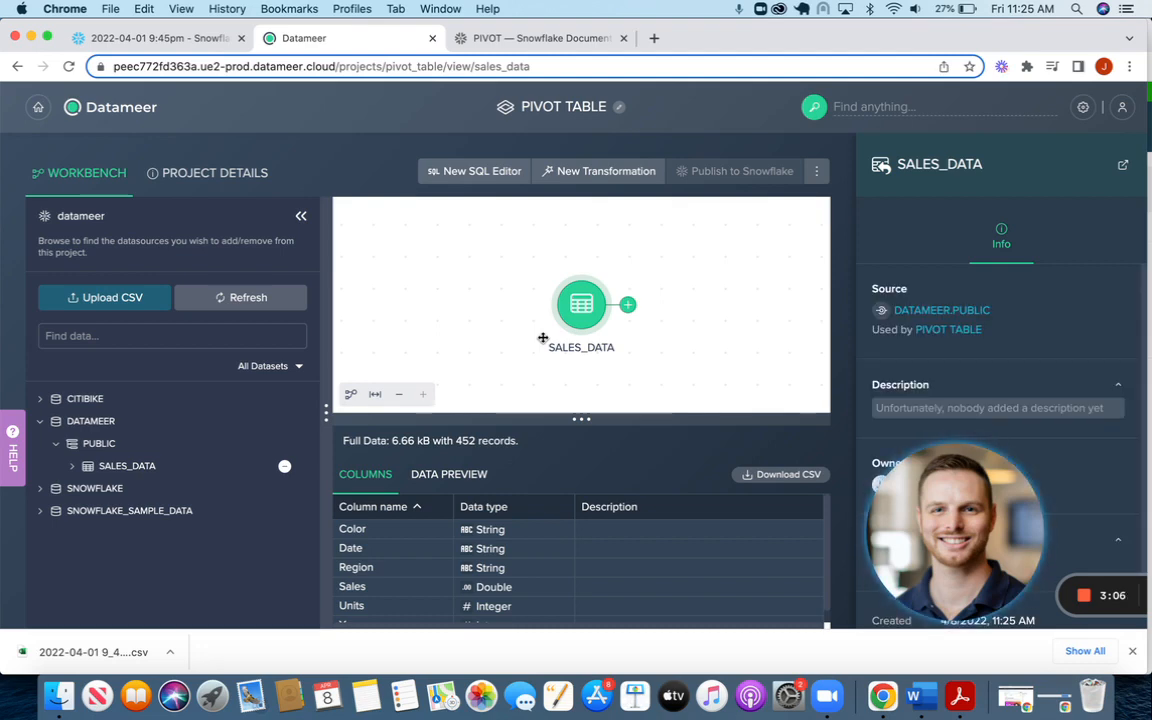
Start a Pivot recipe on the SALES_DATA node with Year as the rows dimension
left_click(628, 306)
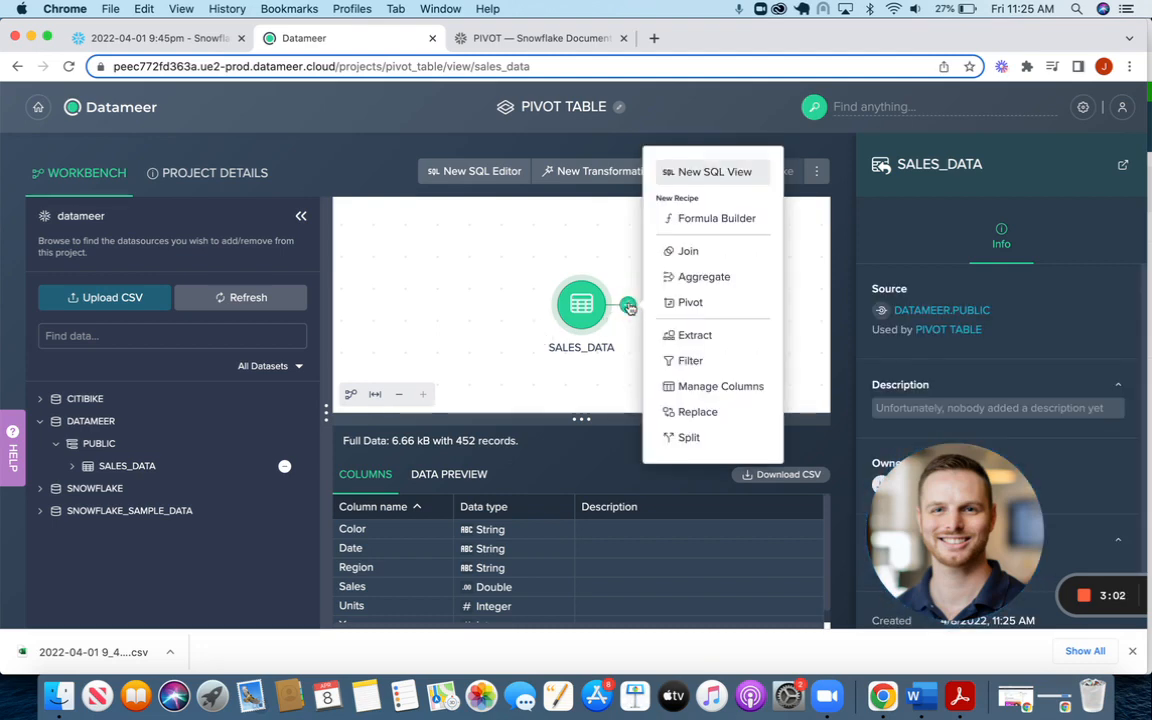
left_click(692, 302)
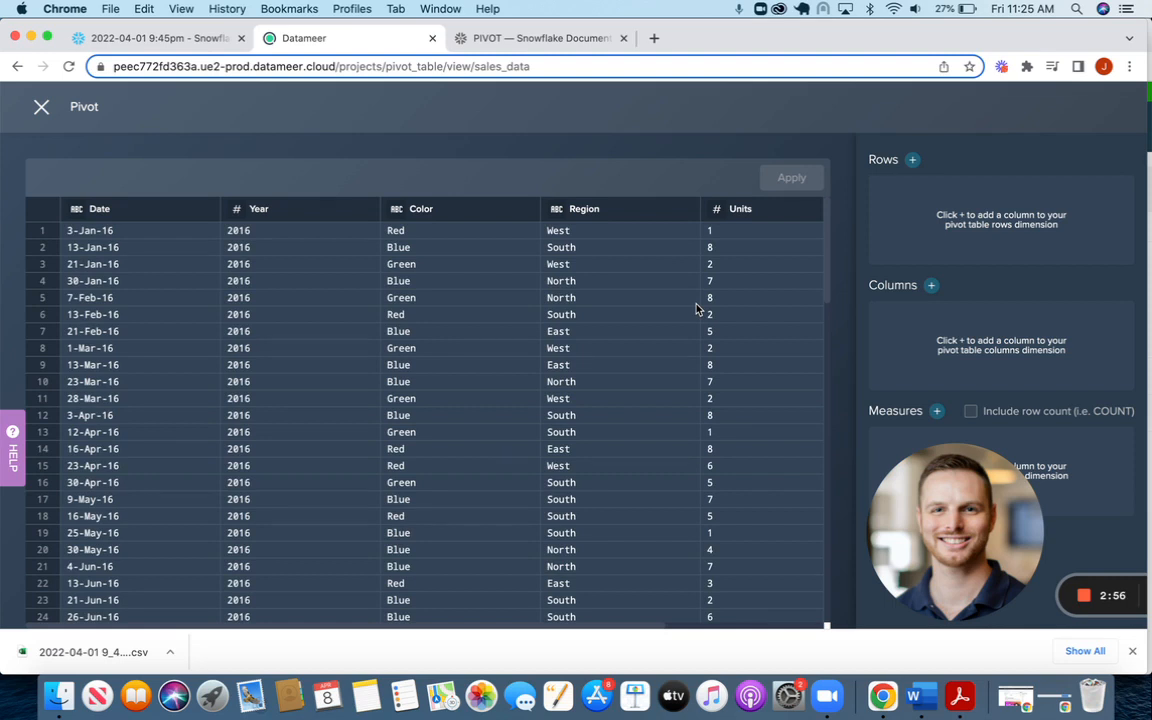
left_click(911, 160)
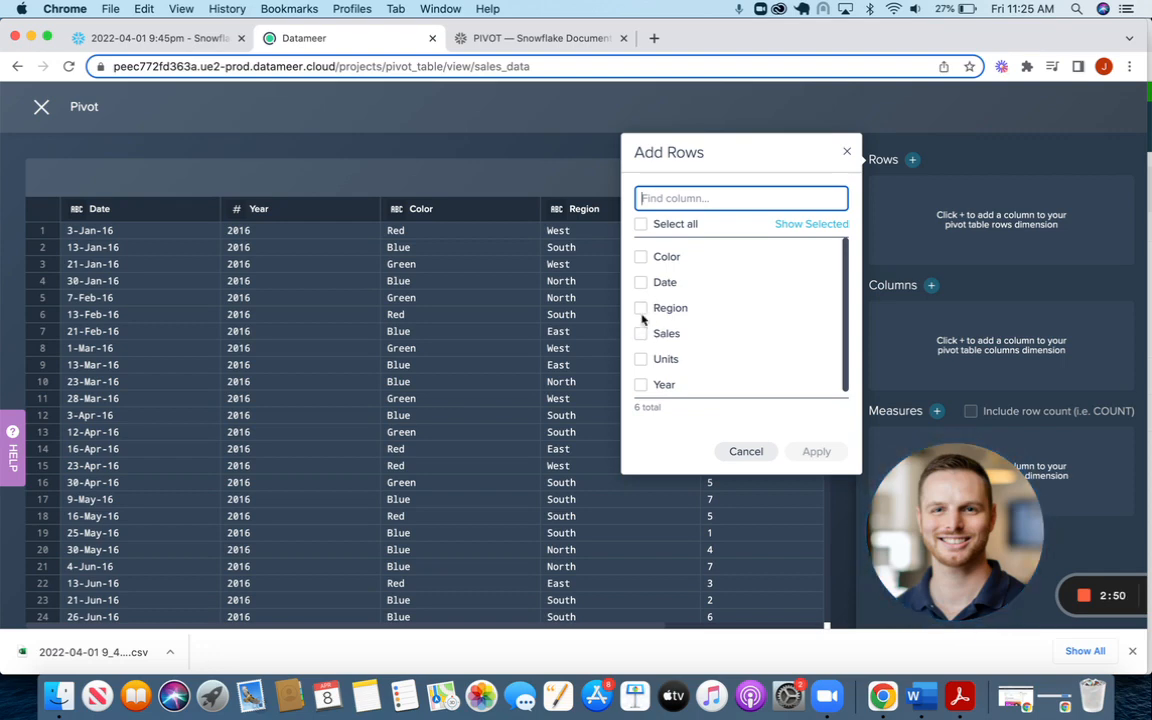
left_click(640, 385)
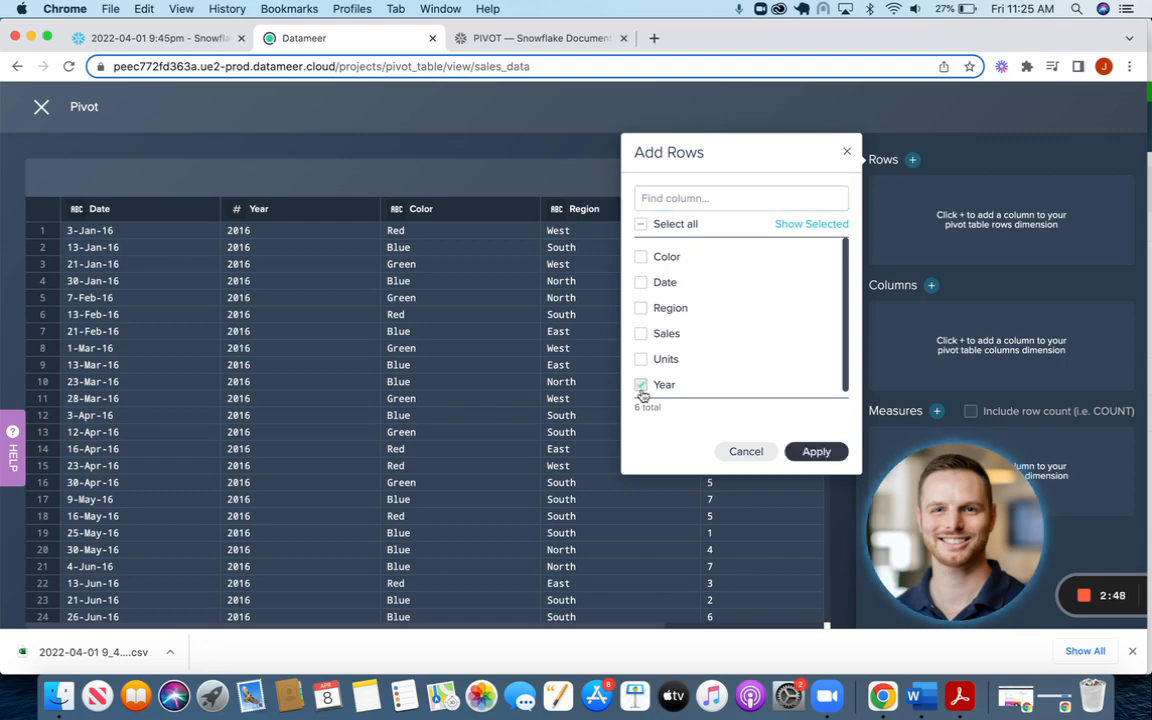
left_click(815, 451)
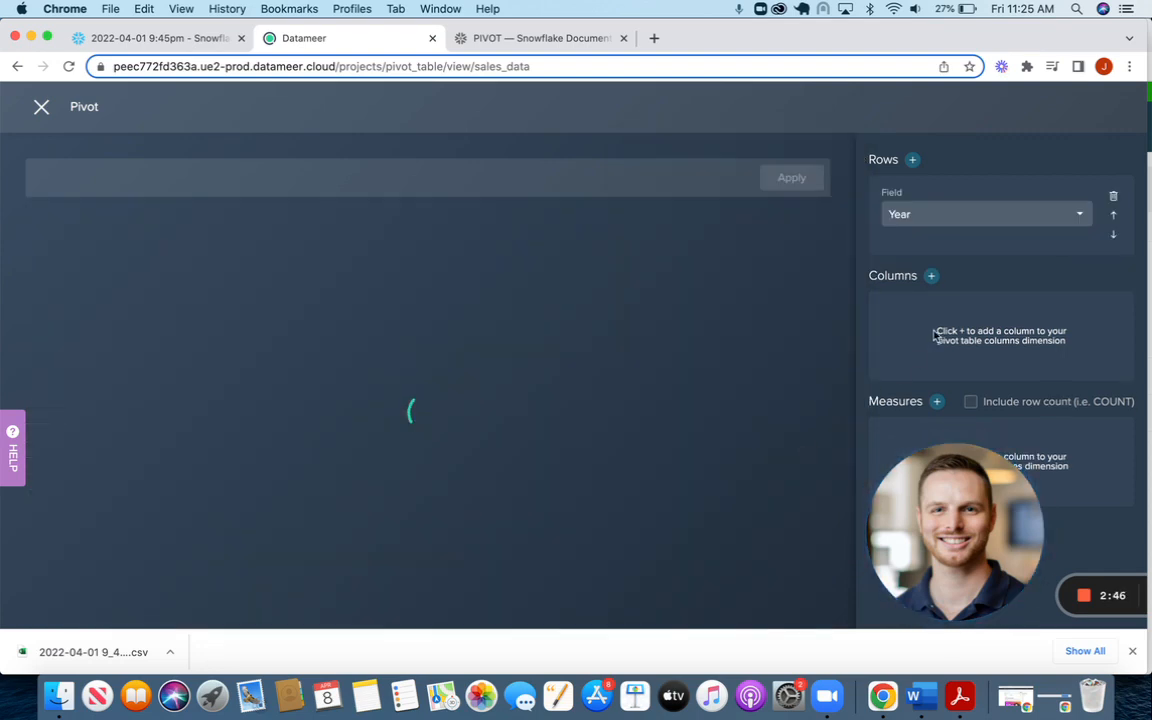
Add Color as the pivot's columns dimension and include all its values: Blue, Green, Red and Silver
left_click(930, 281)
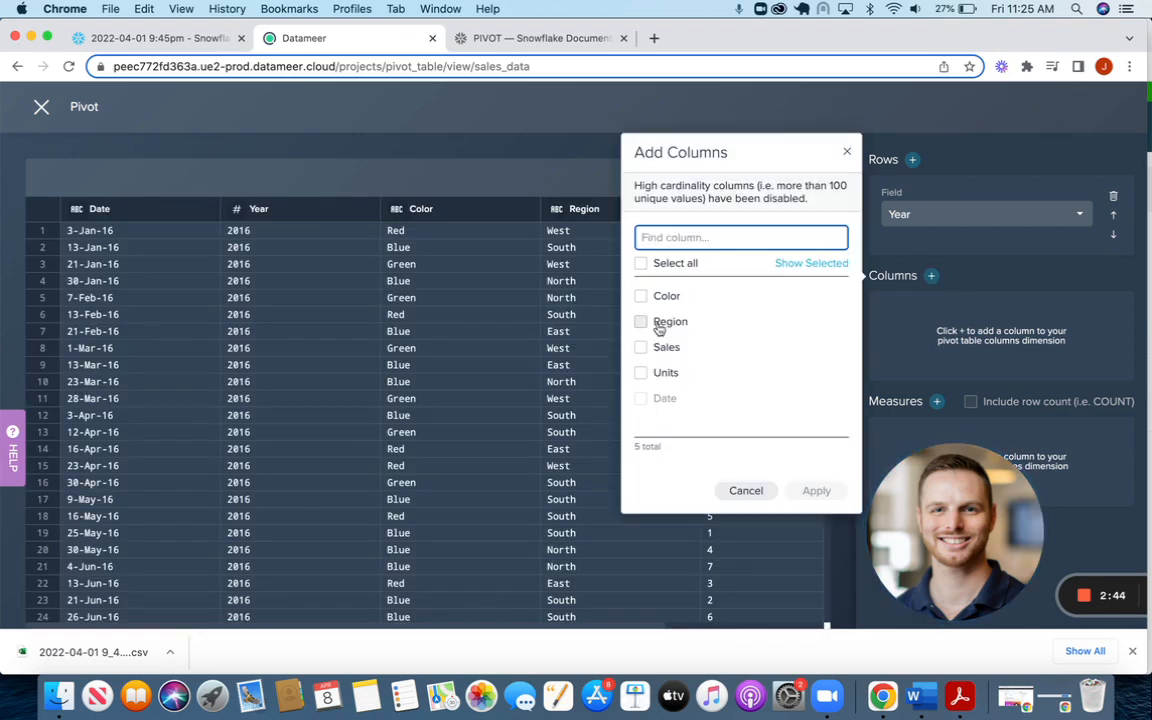
left_click(641, 298)
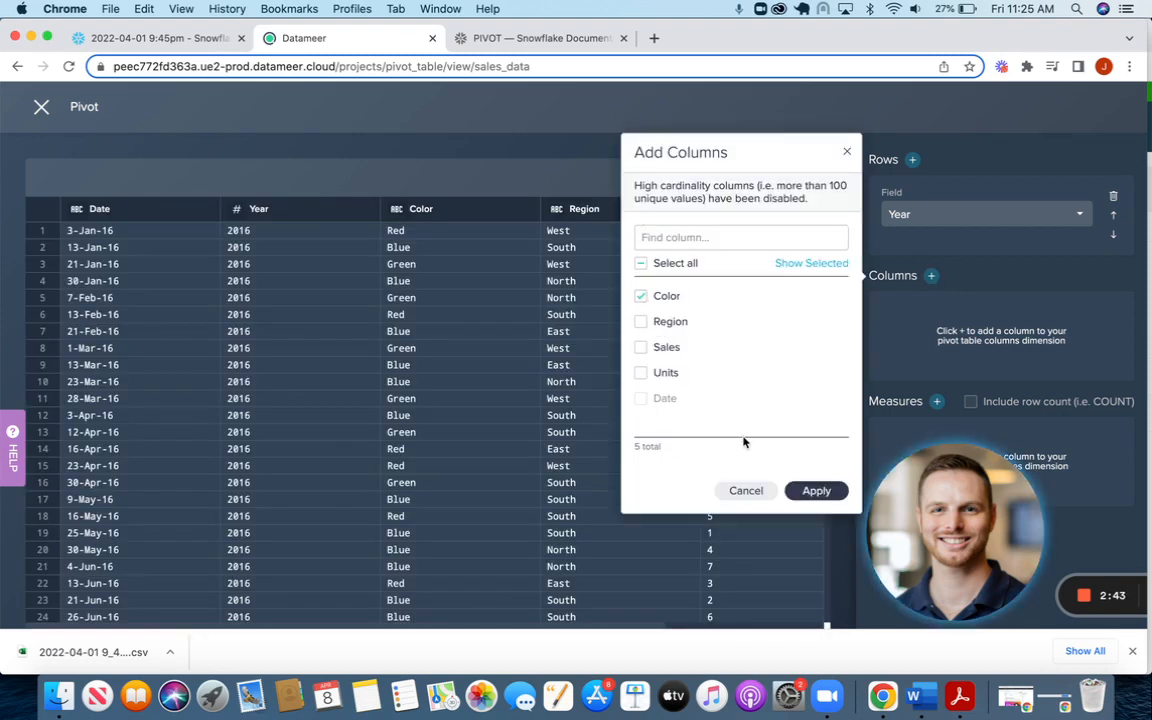
left_click(815, 490)
left_click_drag(951, 540, 635, 184)
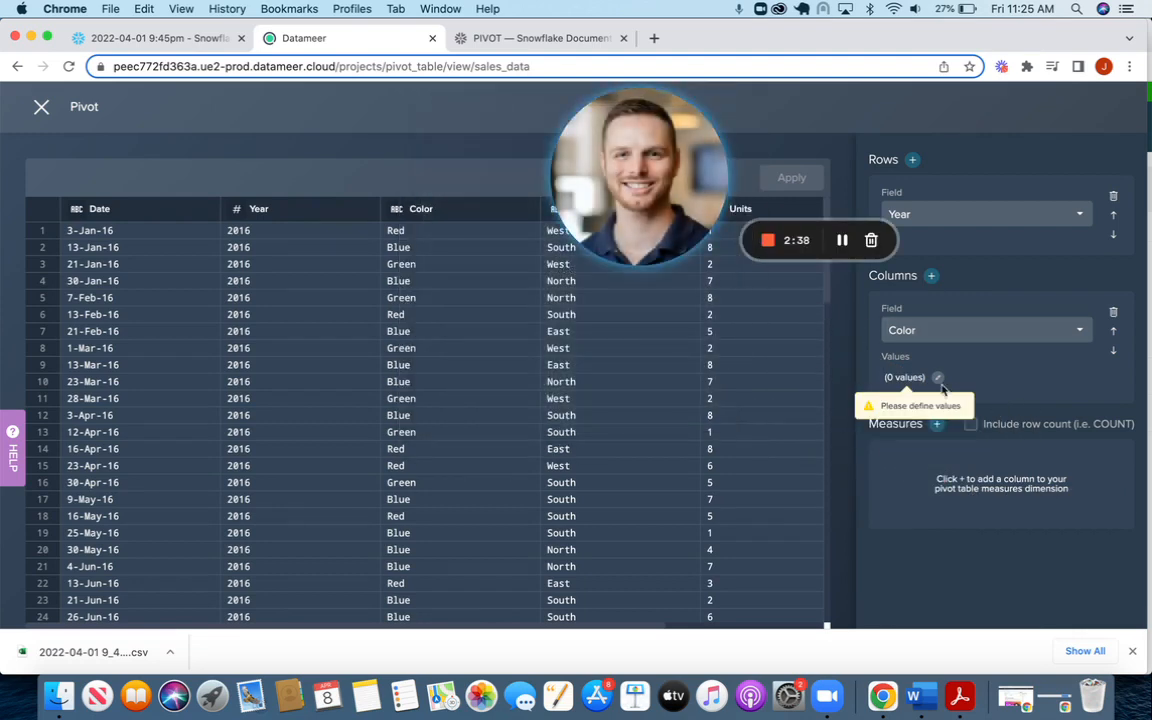
left_click(938, 379)
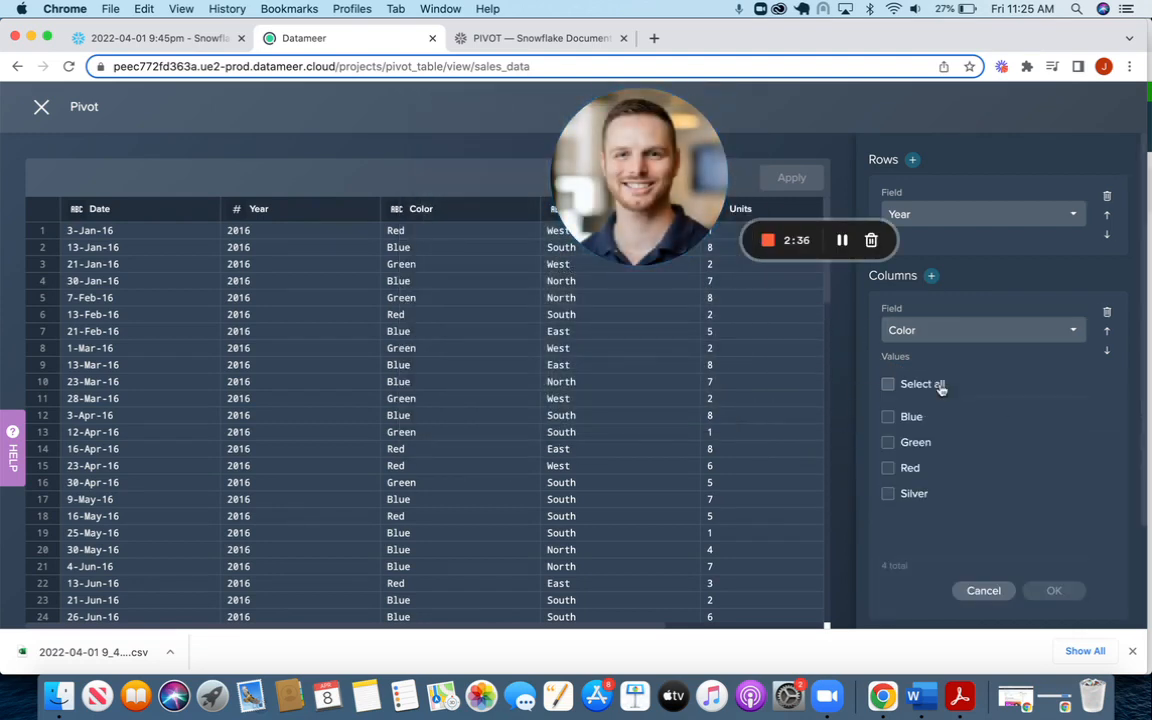
left_click(890, 386)
left_click(1053, 592)
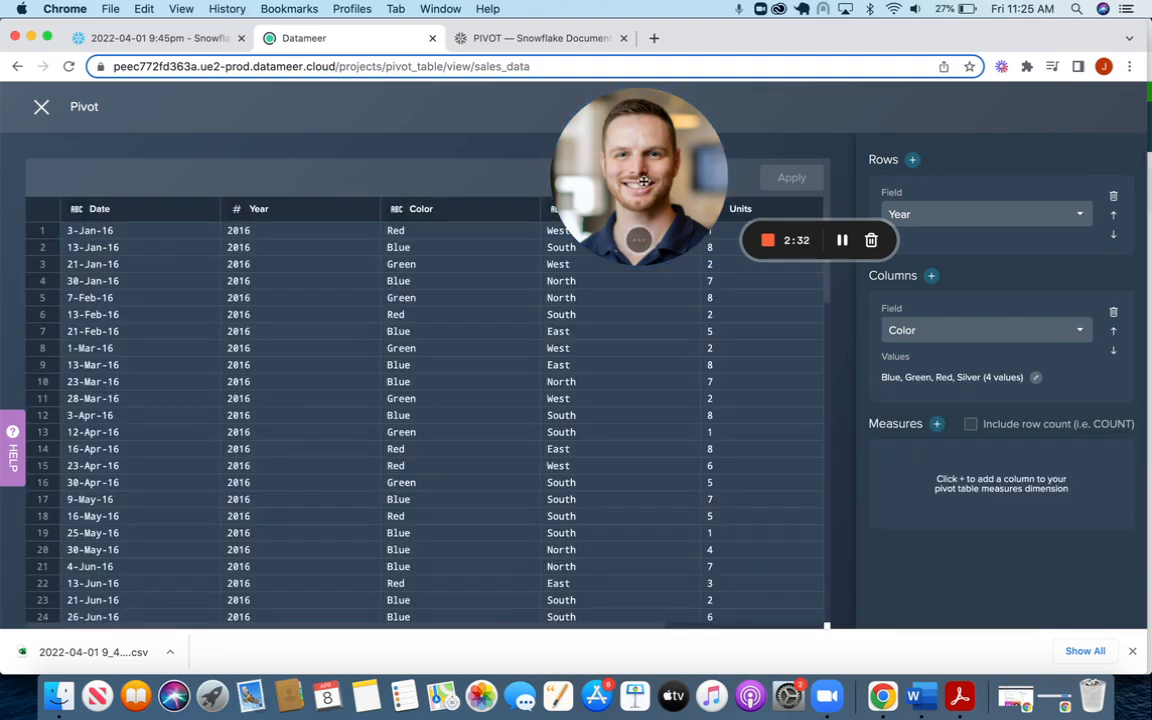
Add Sales as the pivot's measure, aggregated by Sum, and apply the pivot transformation
left_click_drag(635, 154, 1042, 154)
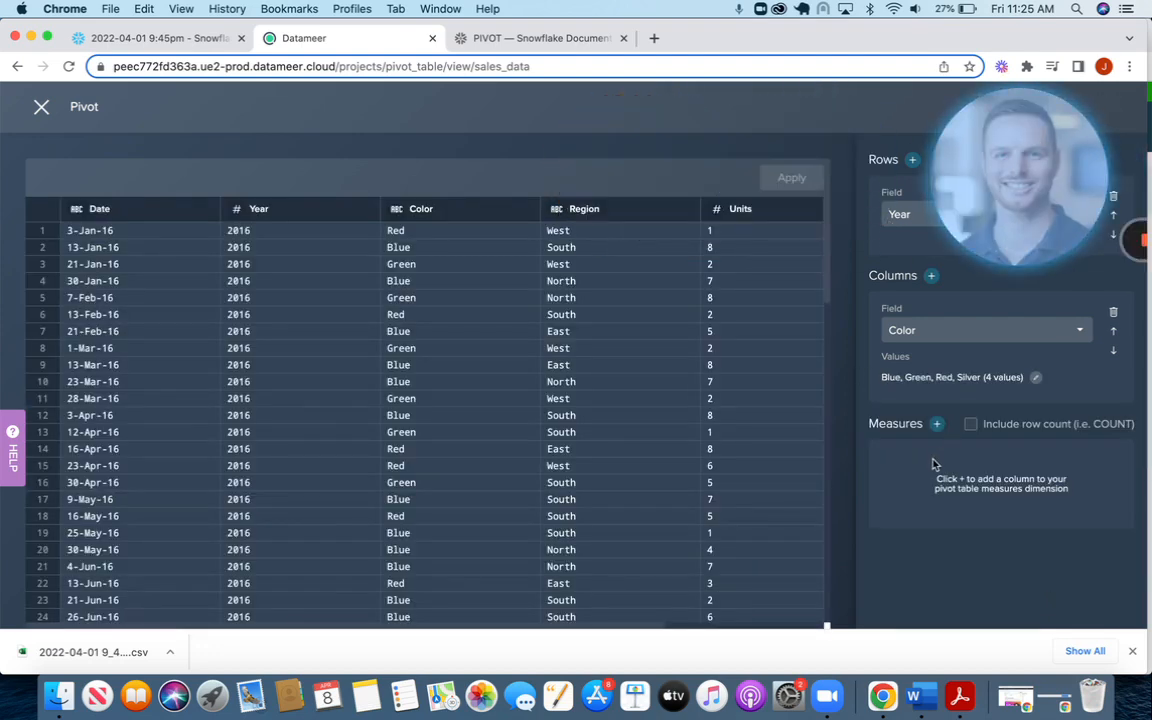
left_click(937, 424)
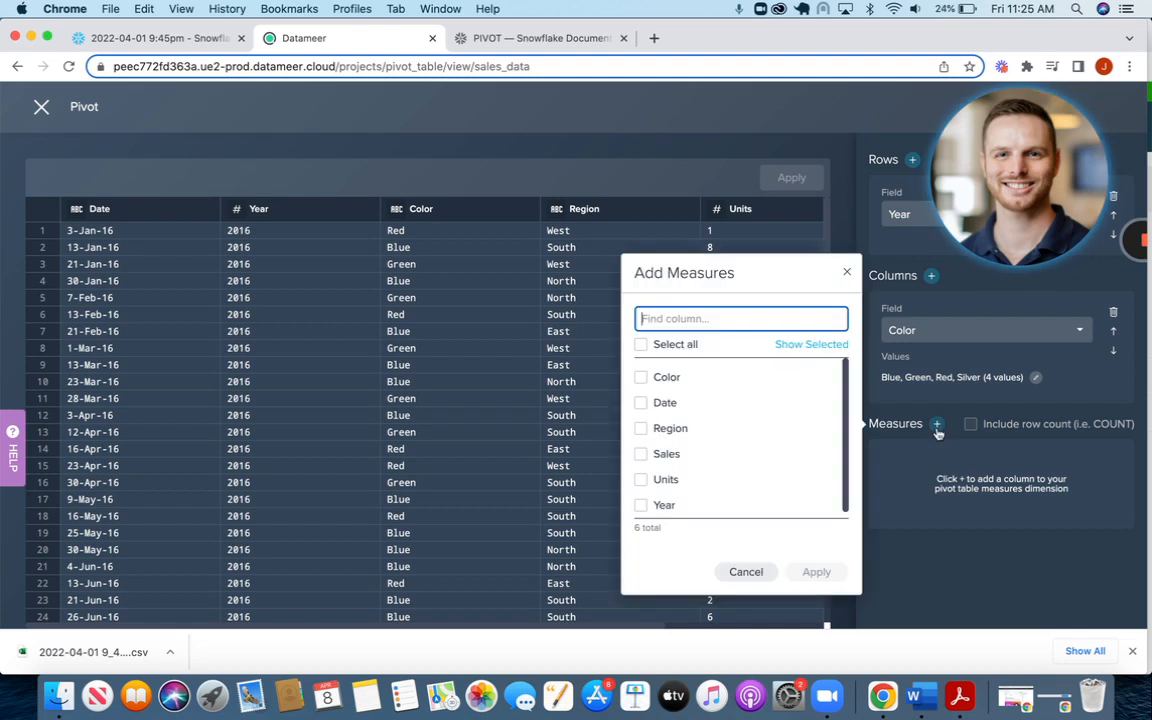
left_click(640, 454)
left_click(806, 578)
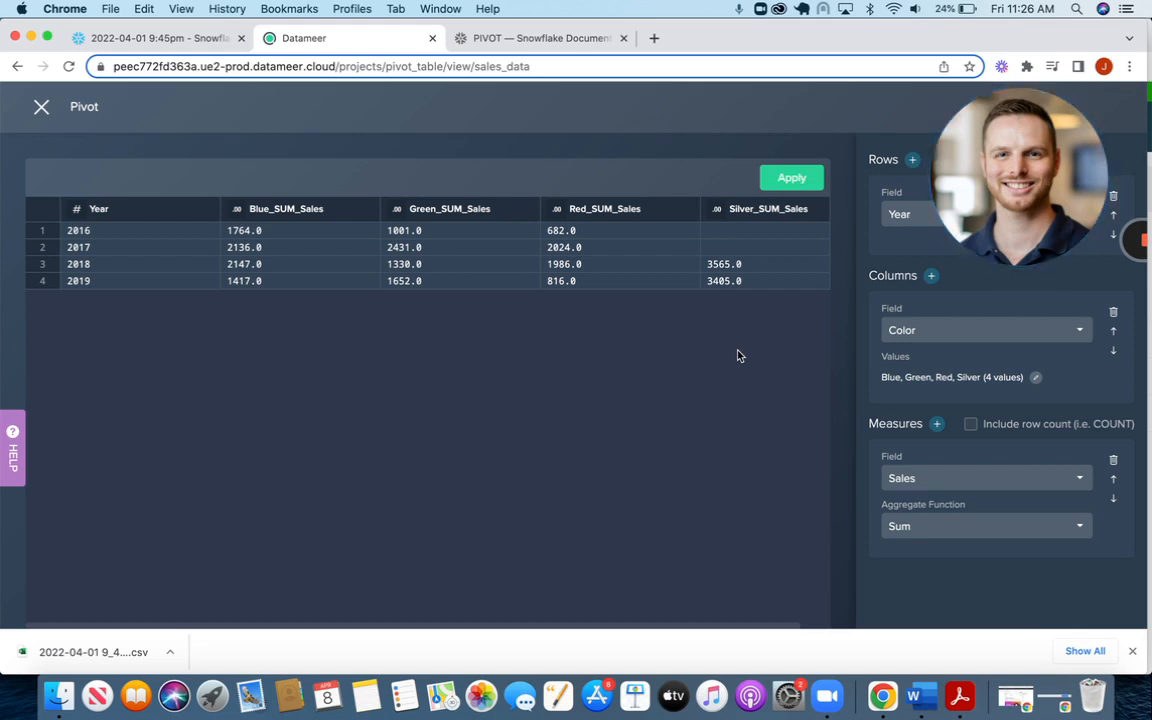
left_click(792, 178)
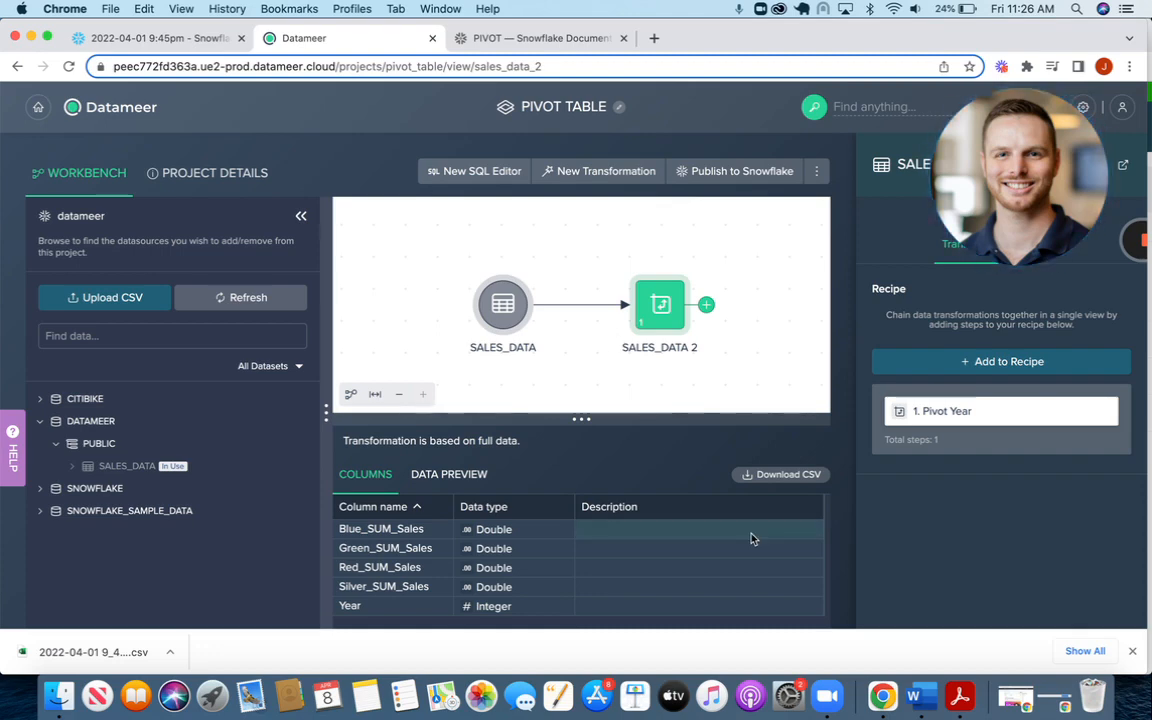
Publish the pivoted data to Snowflake as a view named SALES_DATA_2, with DATAMEER.PUBLIC as the destination
left_click(740, 175)
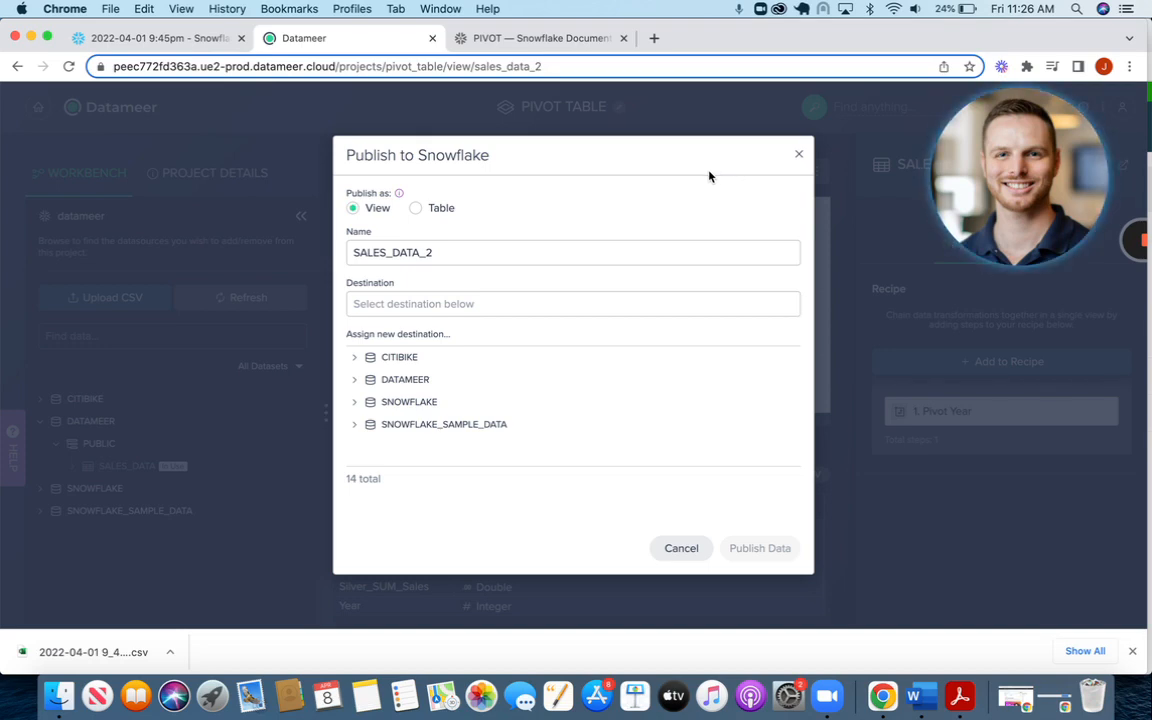
left_click(355, 379)
left_click(407, 407)
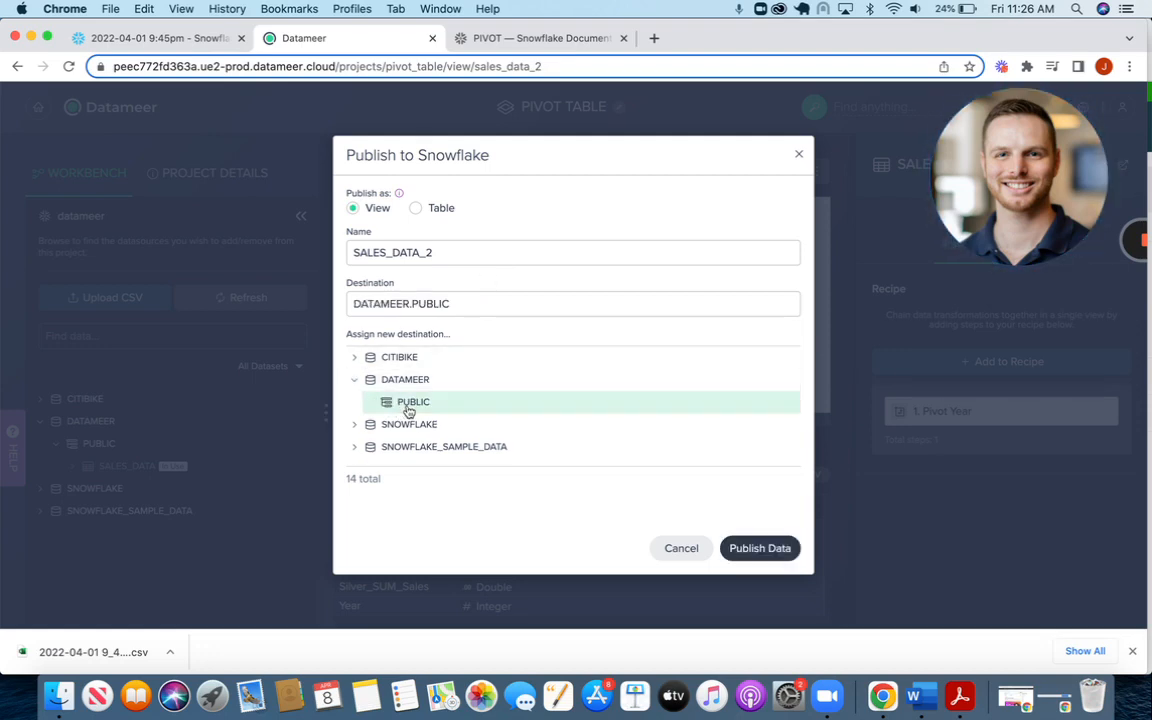
left_click(758, 548)
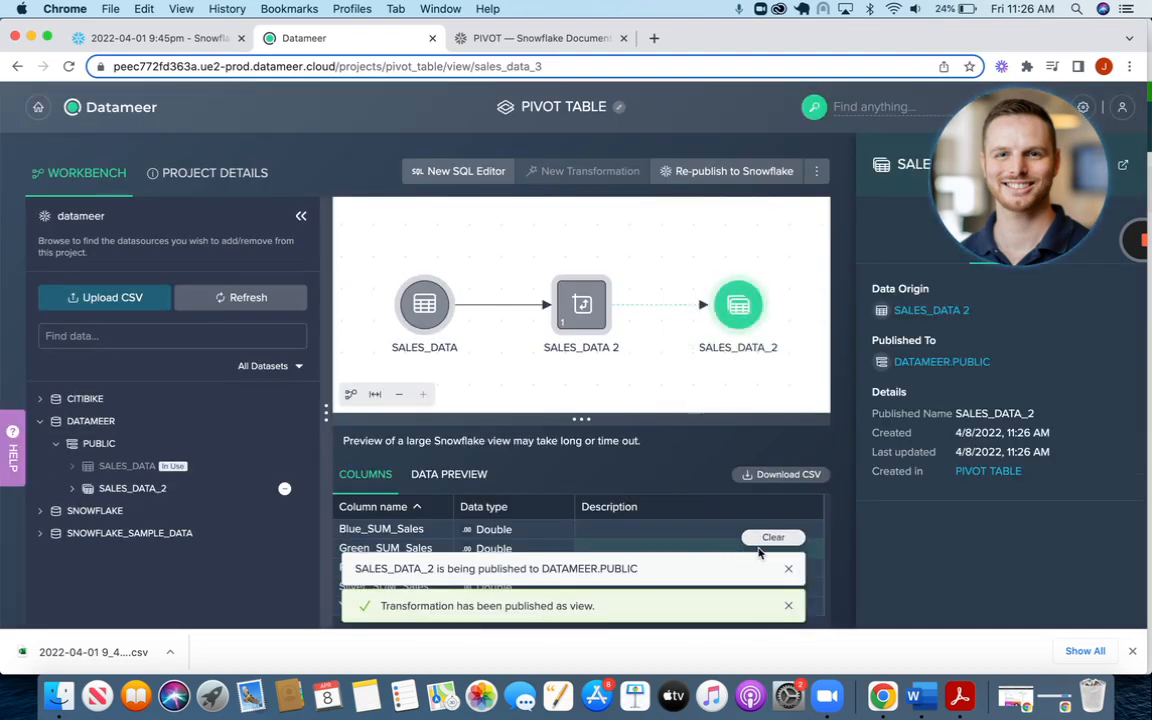
Switch to Snowflake and open the SALES_DATA_2 view in the DATAMEER database's PUBLIC schema
left_click(160, 38)
left_click(28, 106)
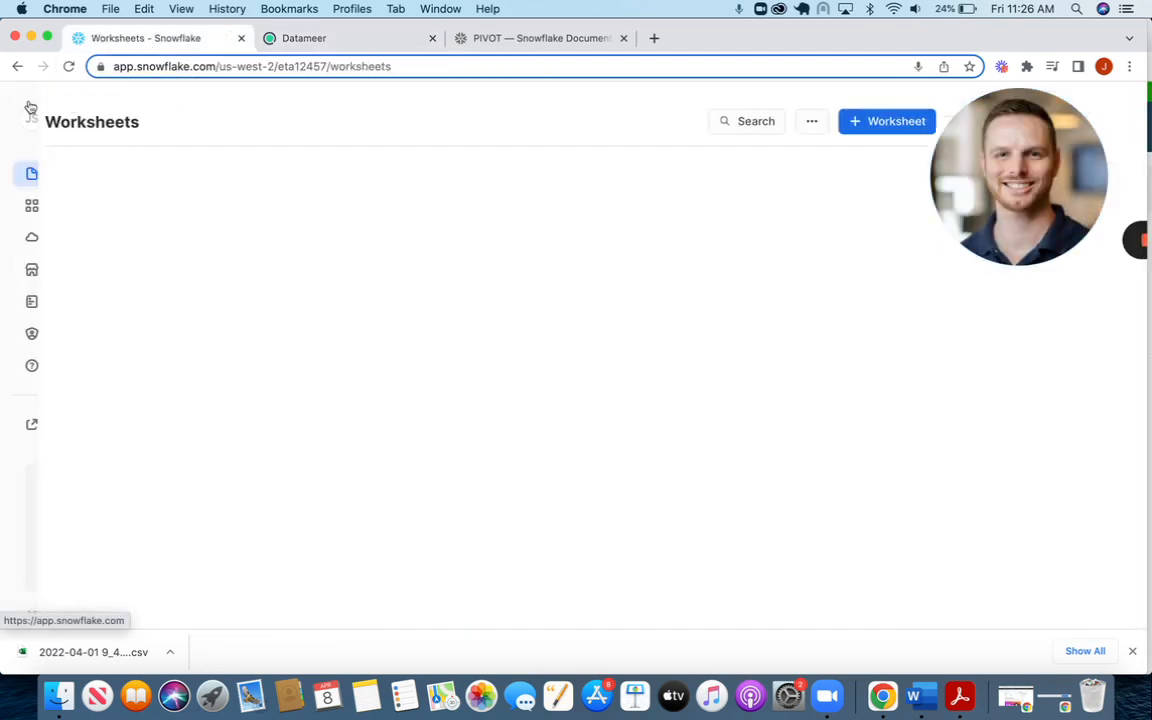
left_click(101, 248)
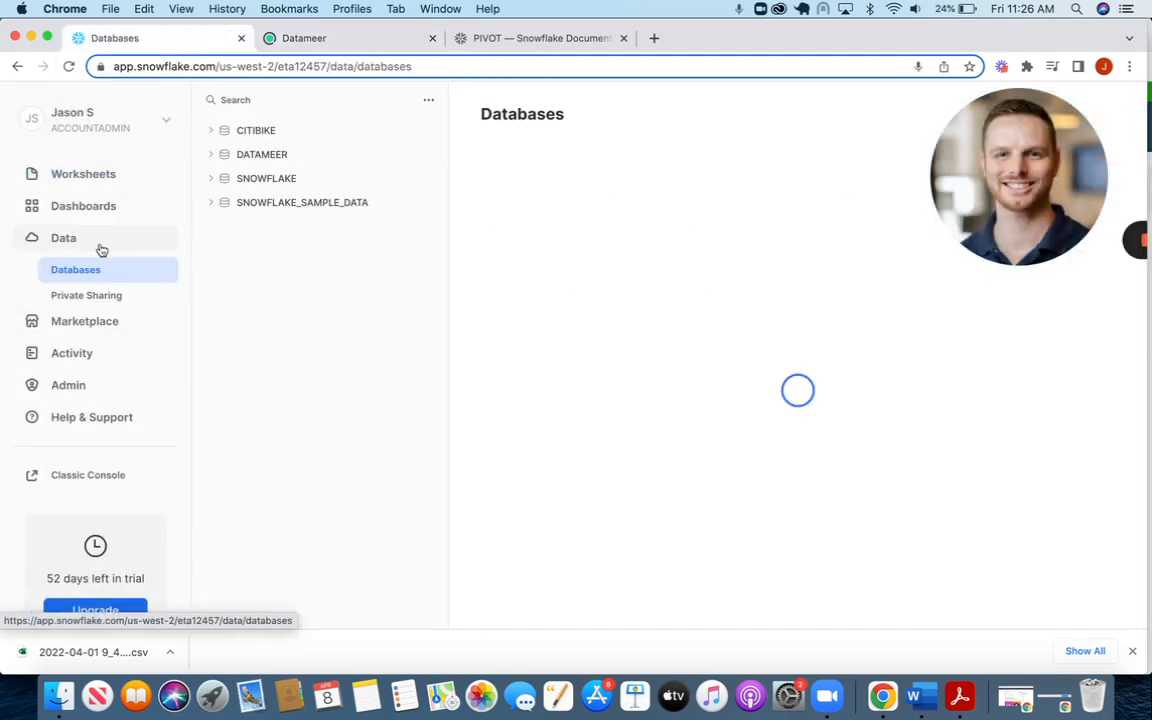
left_click(211, 155)
left_click(226, 203)
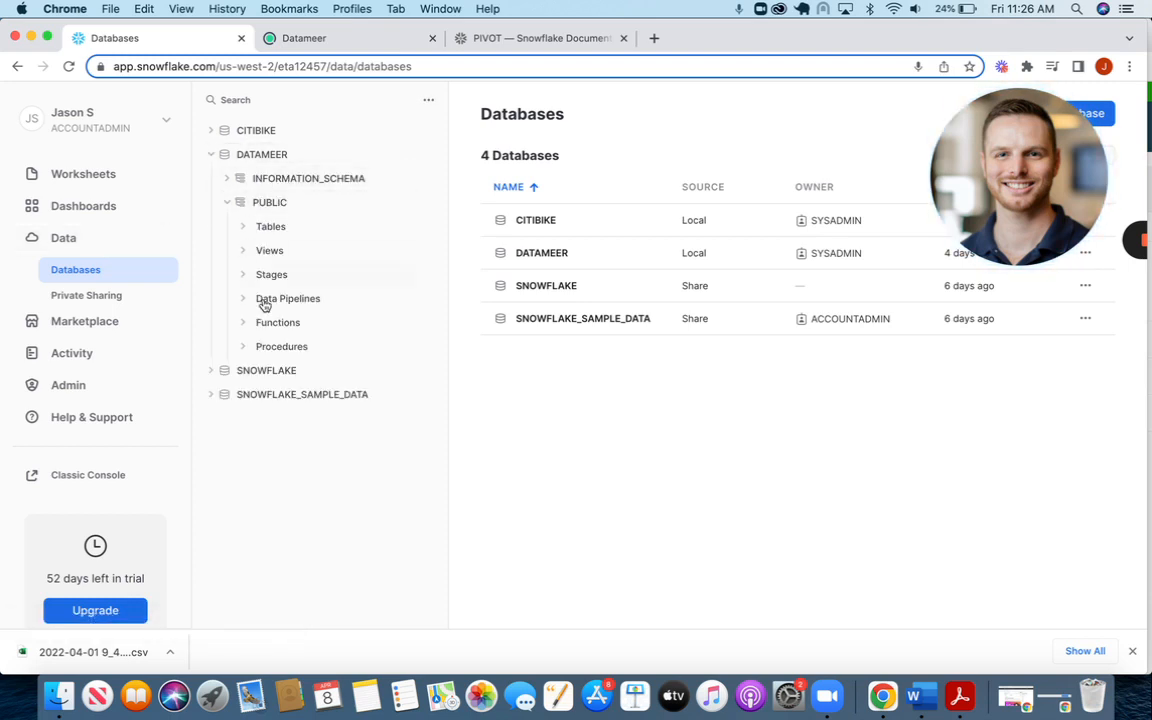
left_click(243, 250)
left_click(294, 275)
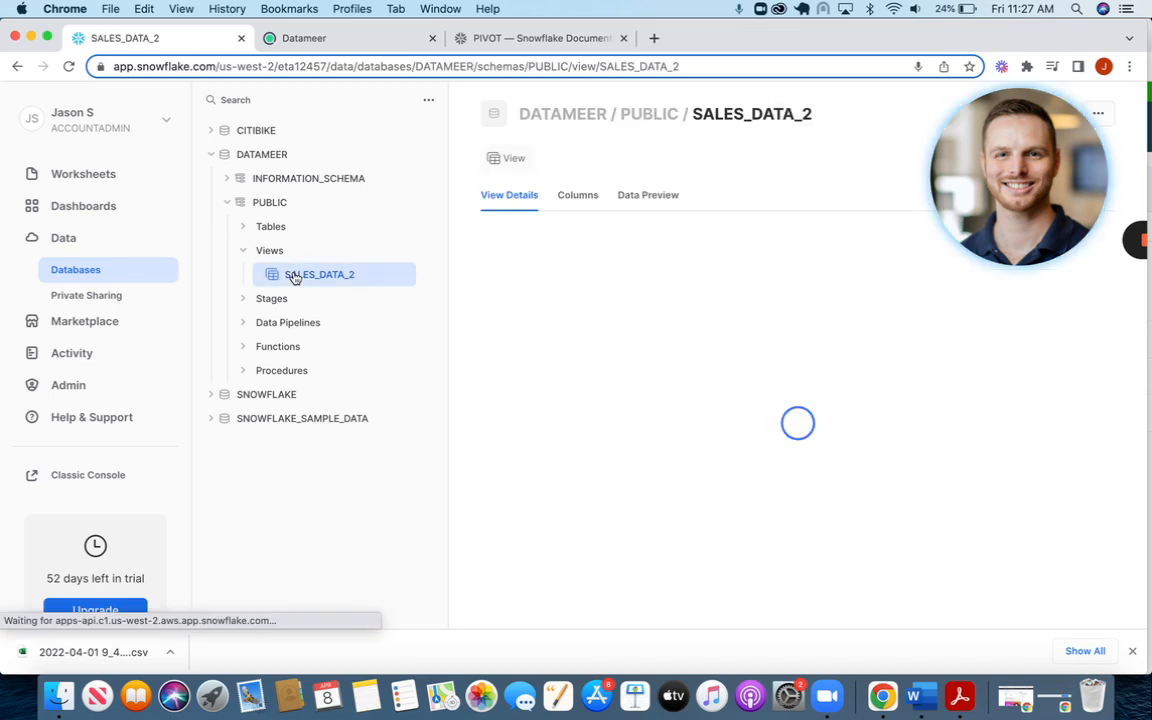
Expand the full view definition of SALES_DATA_2 and examine its SQL code
left_click(560, 406)
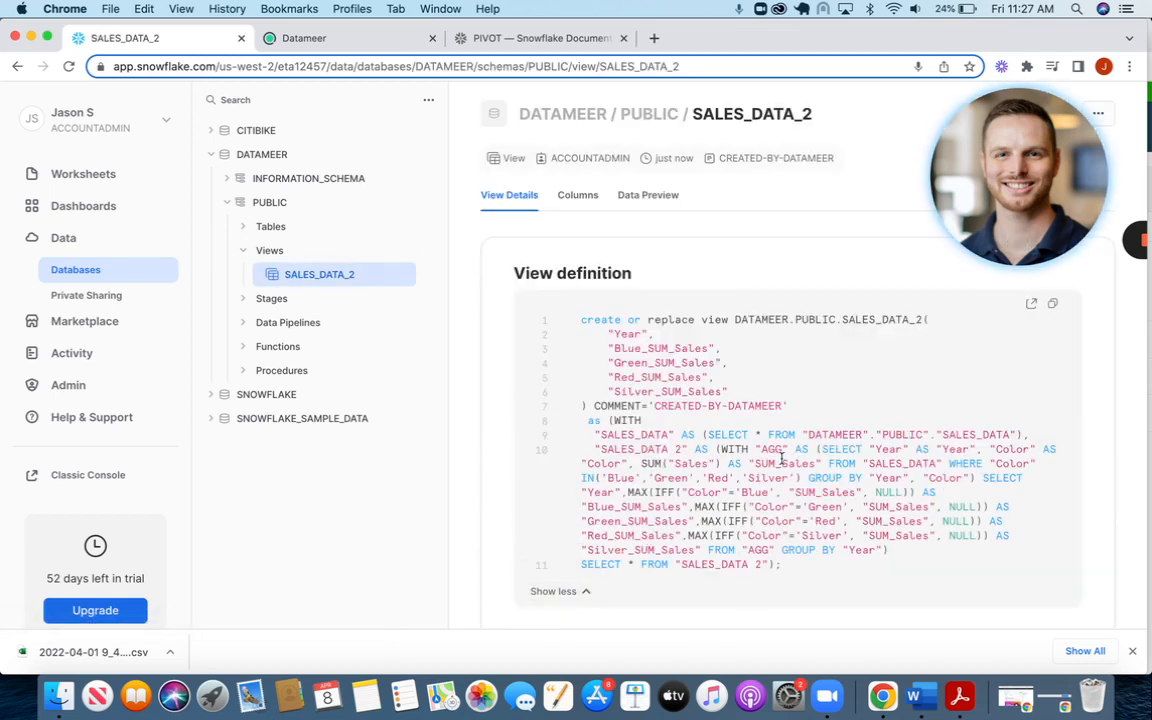
scroll(782, 459, "down", 2)
scroll(782, 459, "up", 2)
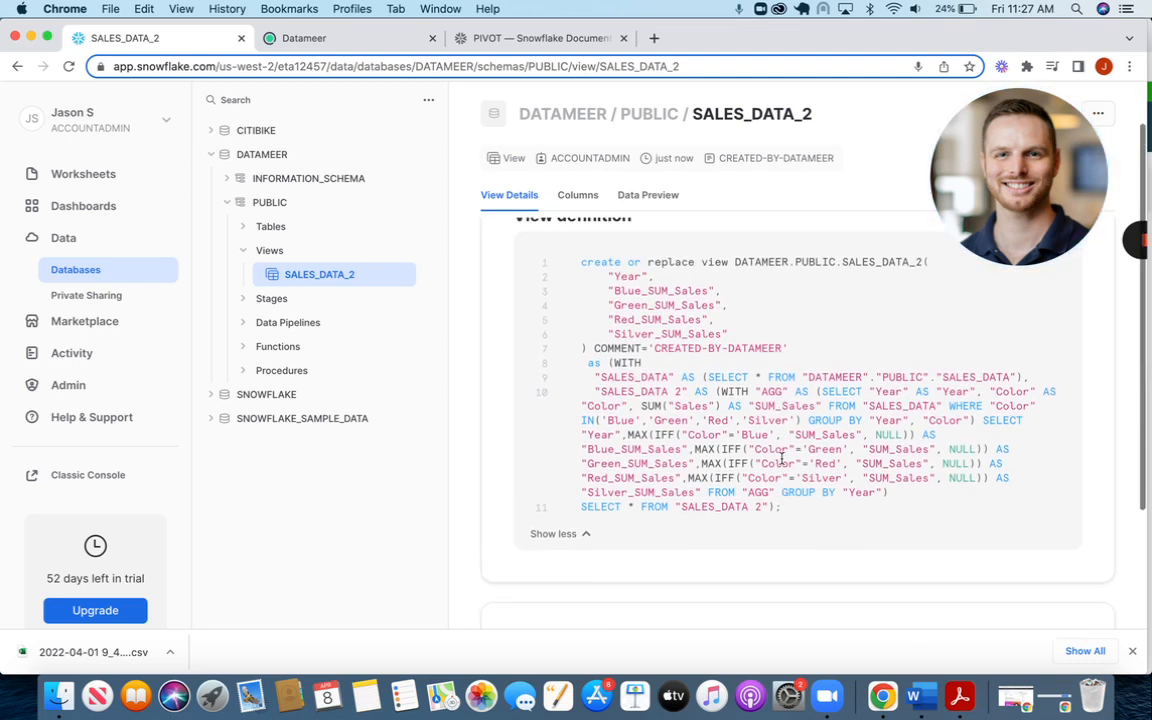